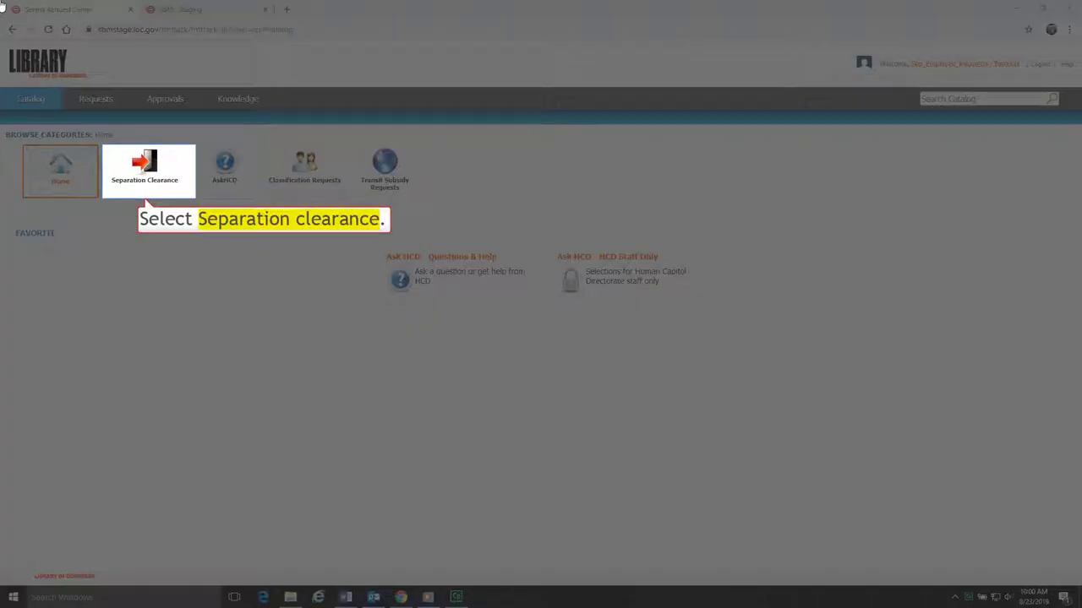
- Open a new Separation Request form from the Separation Clearance category
left_click(143, 169)
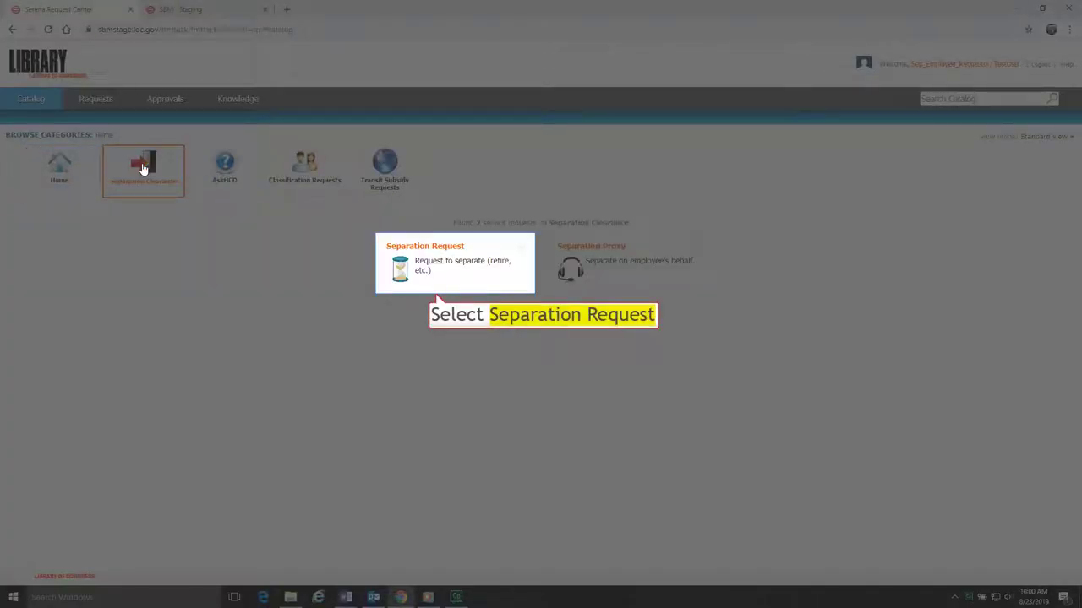
left_click(434, 246)
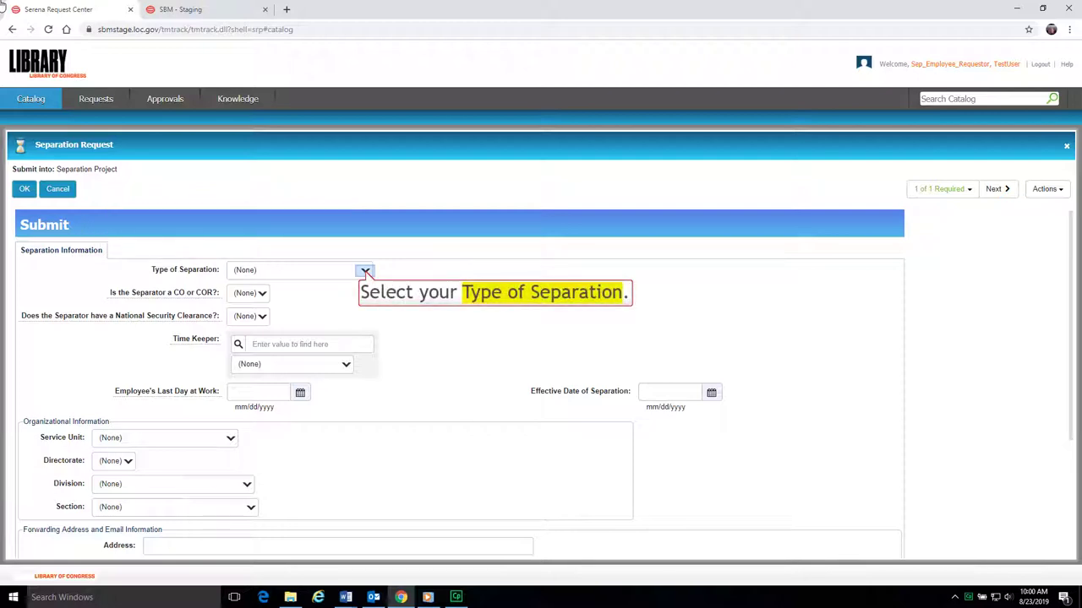
- Set Type of Separation to Retirement and Retirement Type to Voluntary
left_click(365, 272)
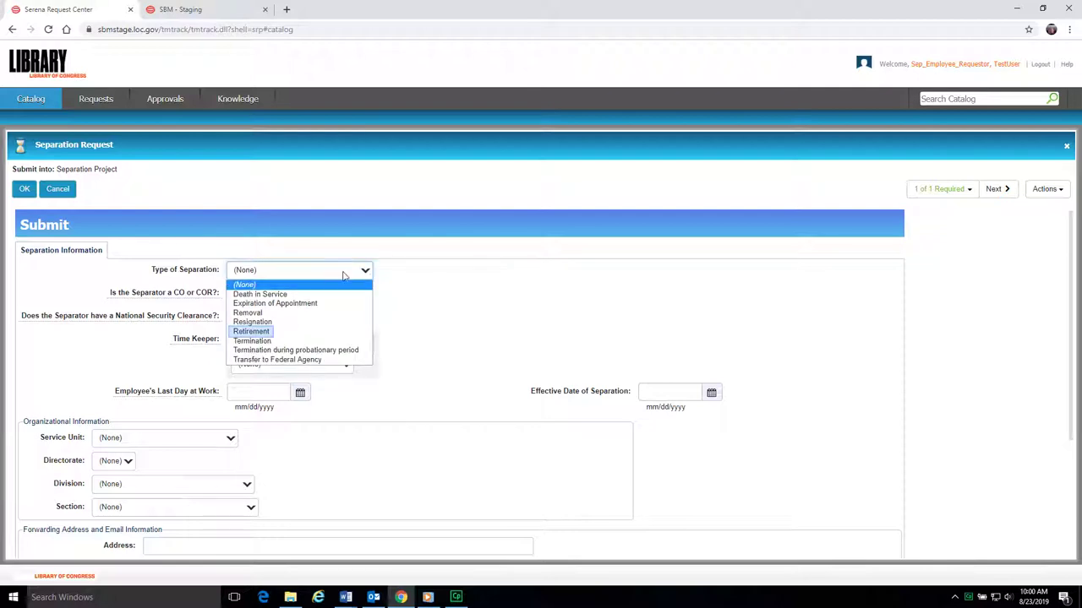
left_click(276, 332)
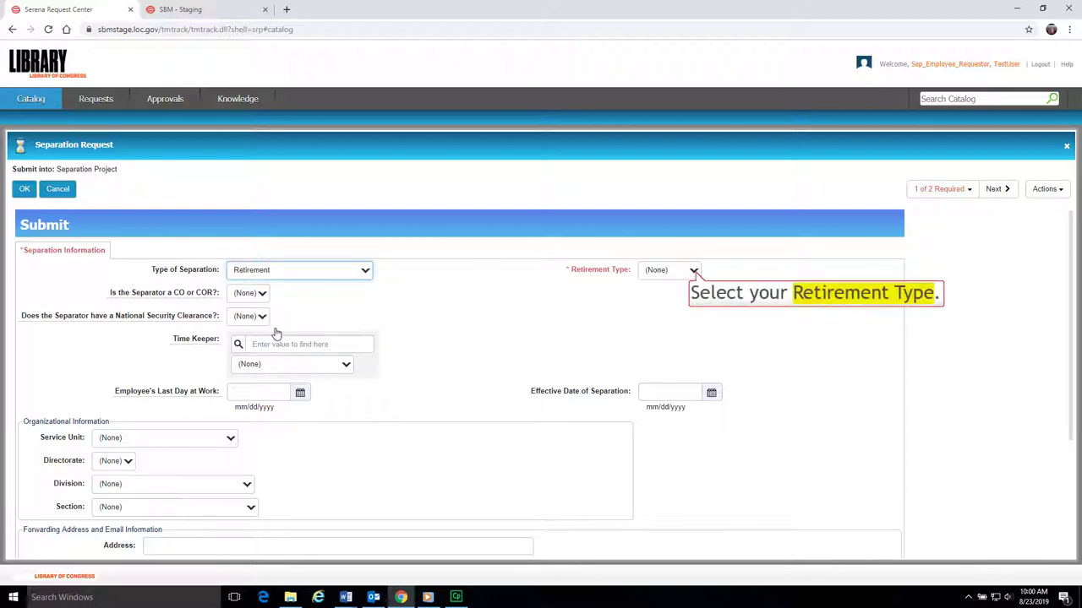
left_click(694, 271)
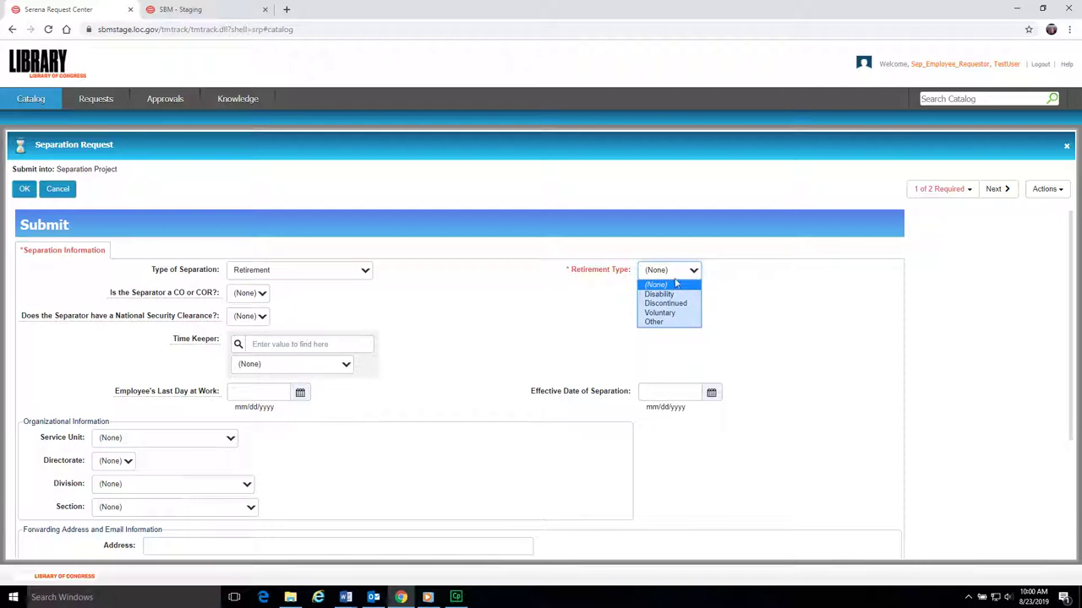
left_click(660, 312)
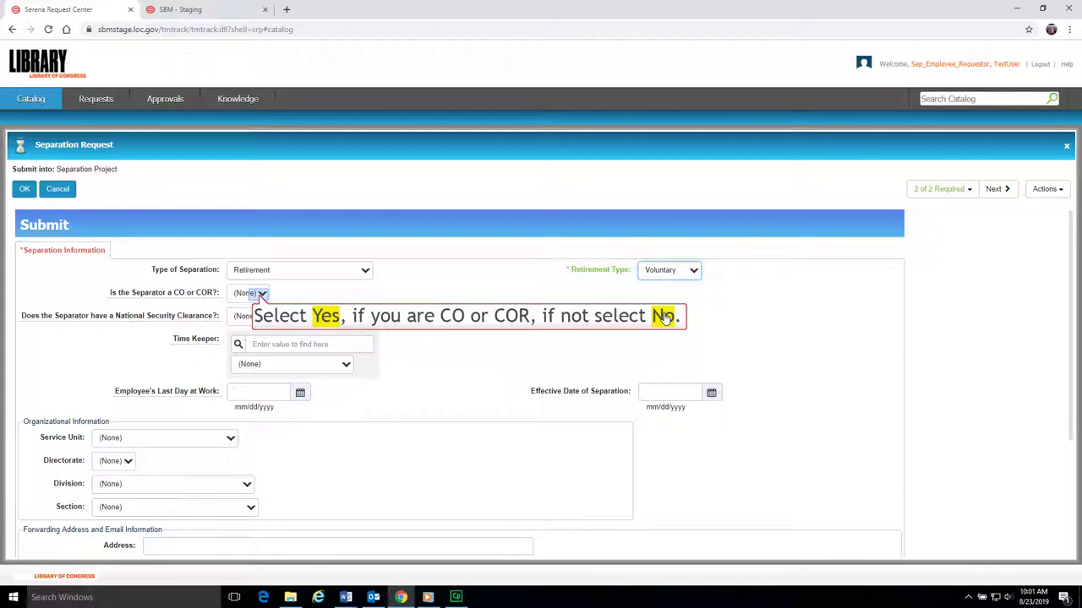
- Answer No for CO/COR and No for National Security Clearance
left_click(262, 294)
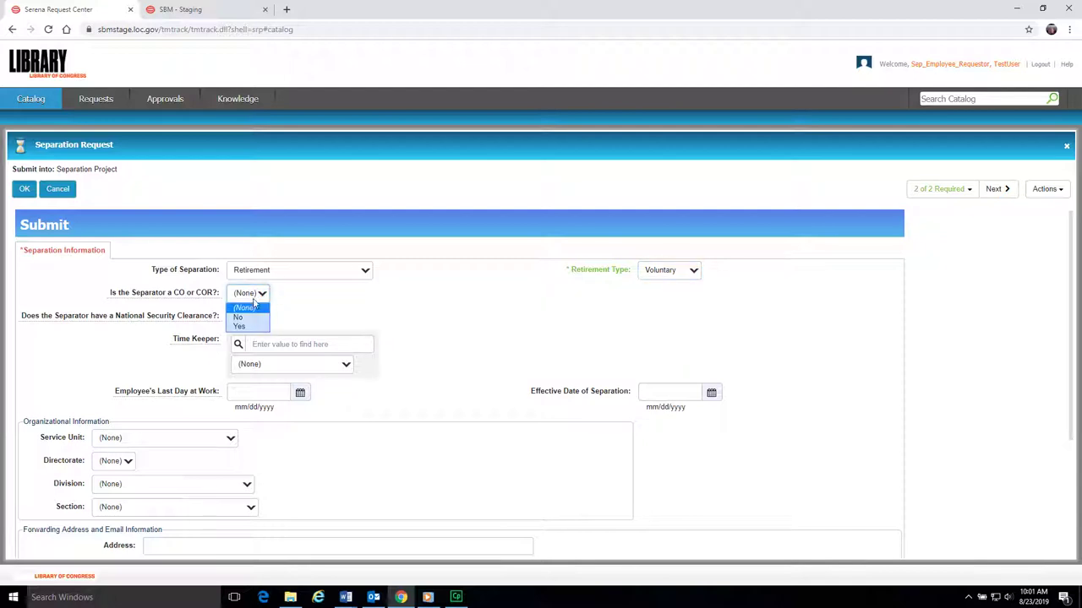
left_click(252, 317)
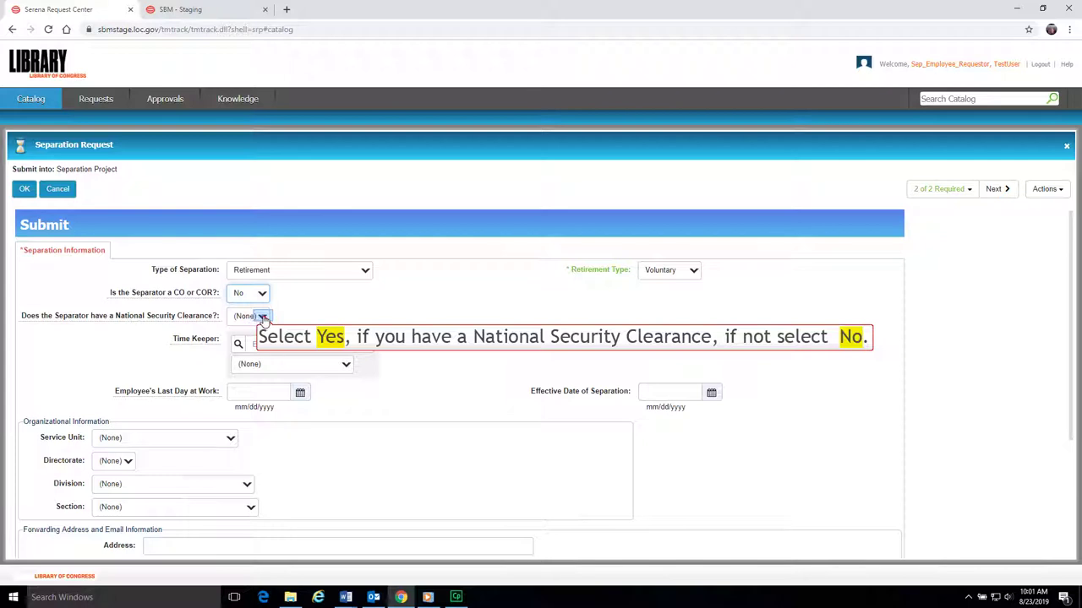
left_click(262, 317)
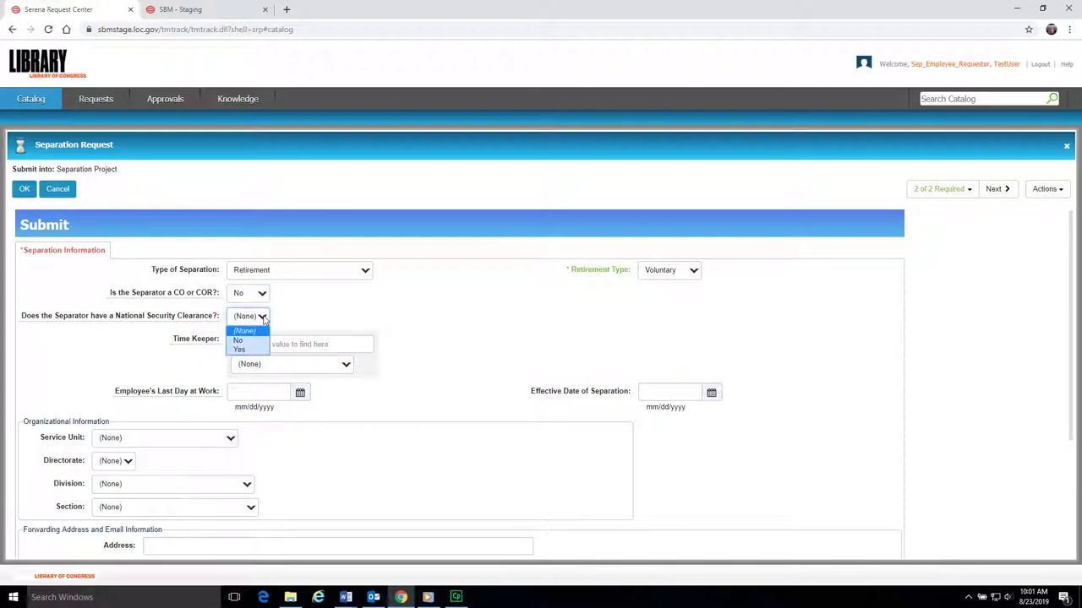
left_click(239, 340)
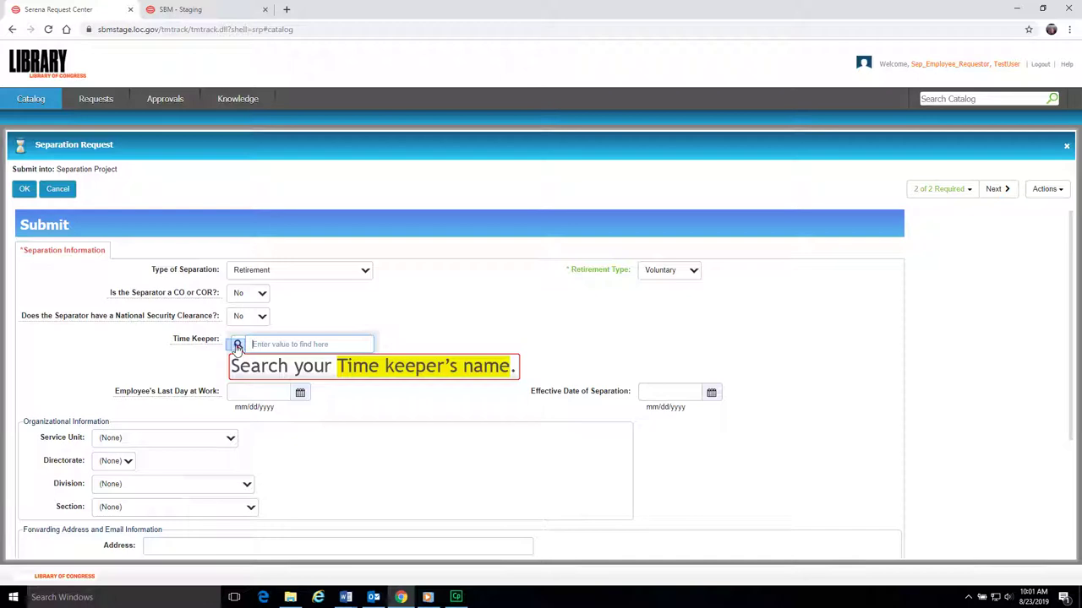
- Choose the employee's time keeper and set the last day at work to 08/23/2019
left_click(238, 346)
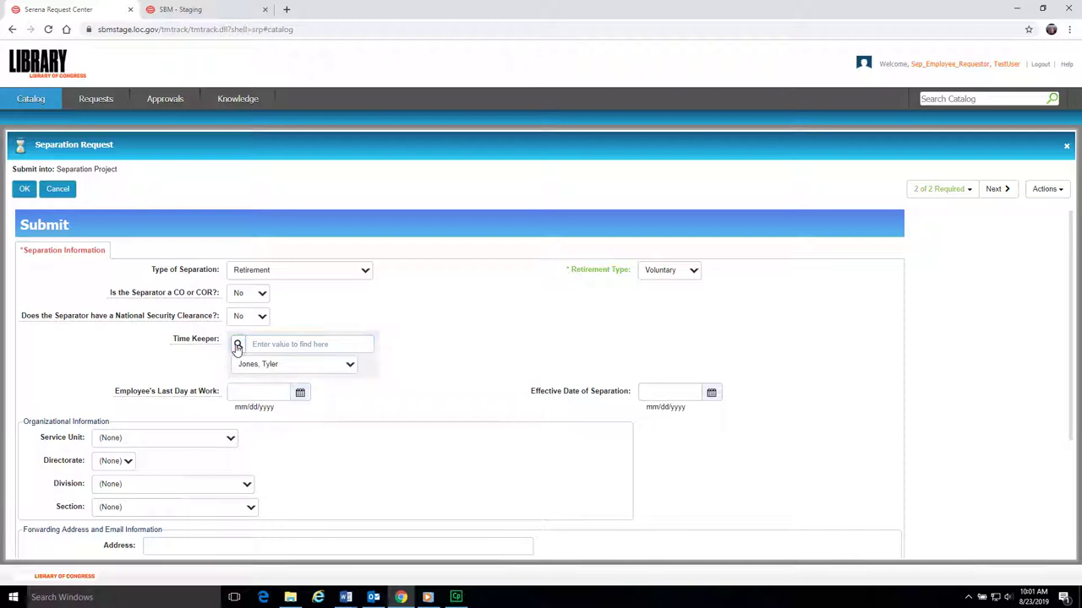
left_click(351, 368)
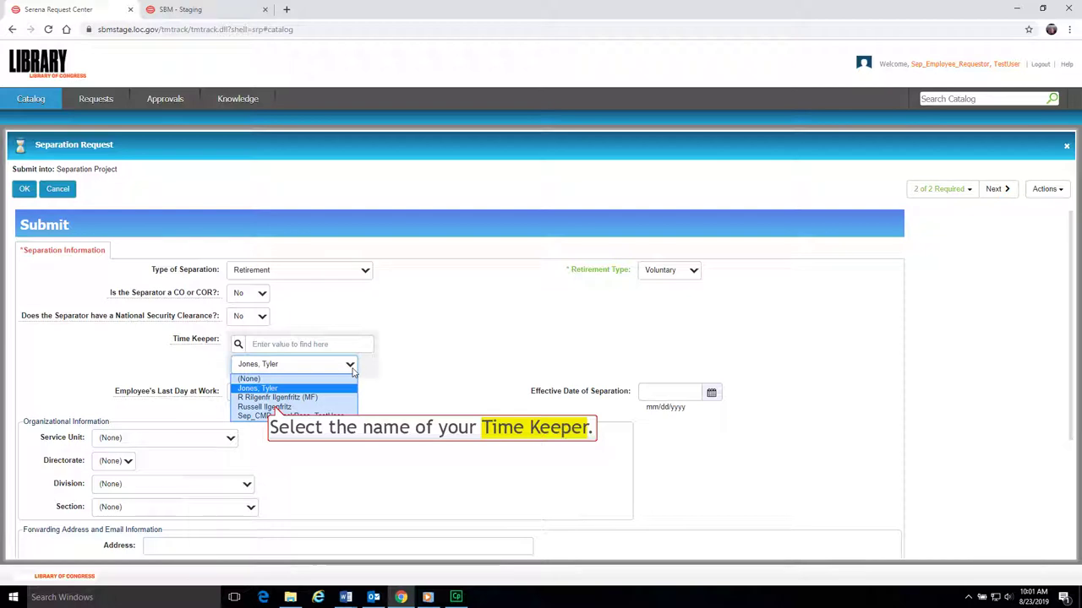
left_click(275, 407)
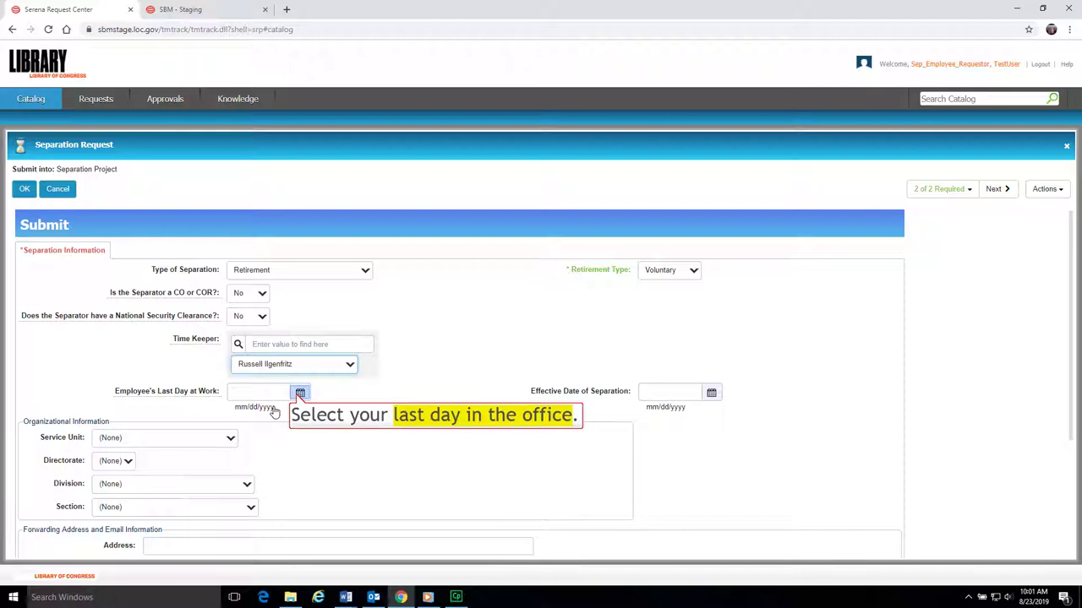
left_click(299, 393)
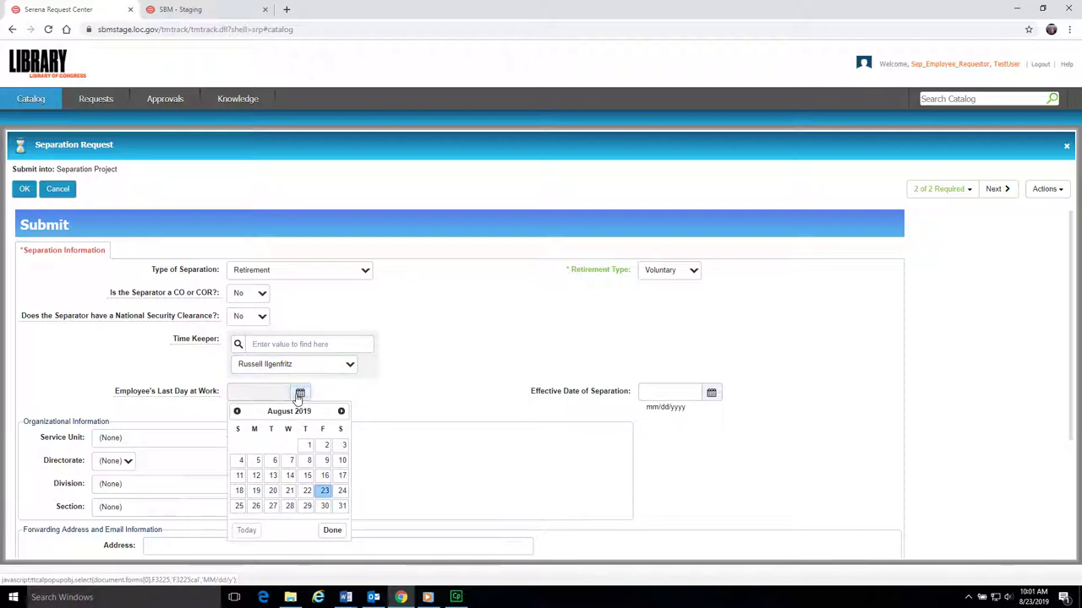
left_click(324, 491)
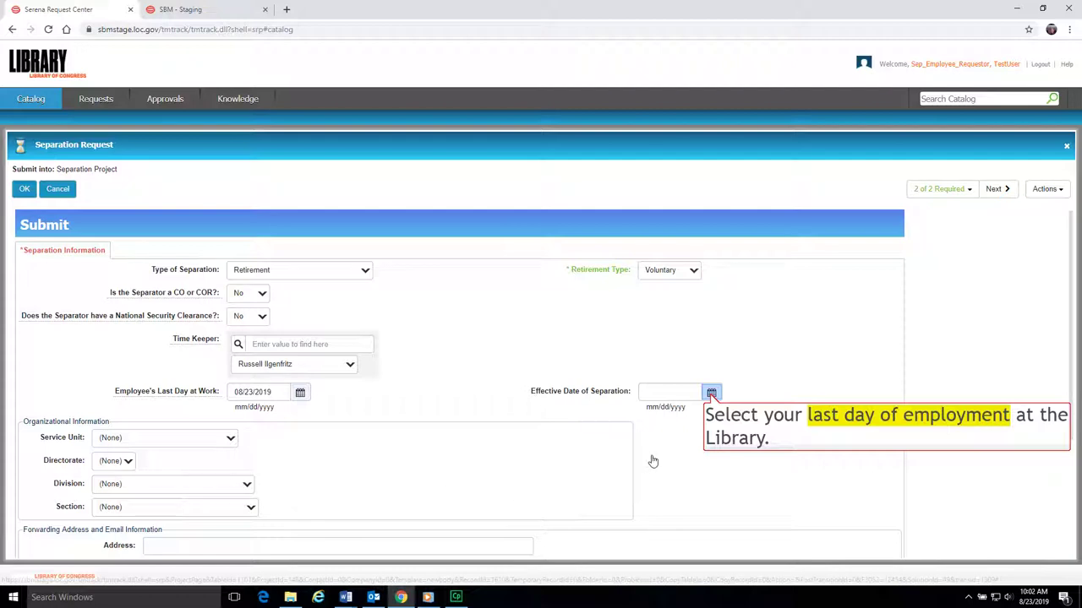
left_click(711, 394)
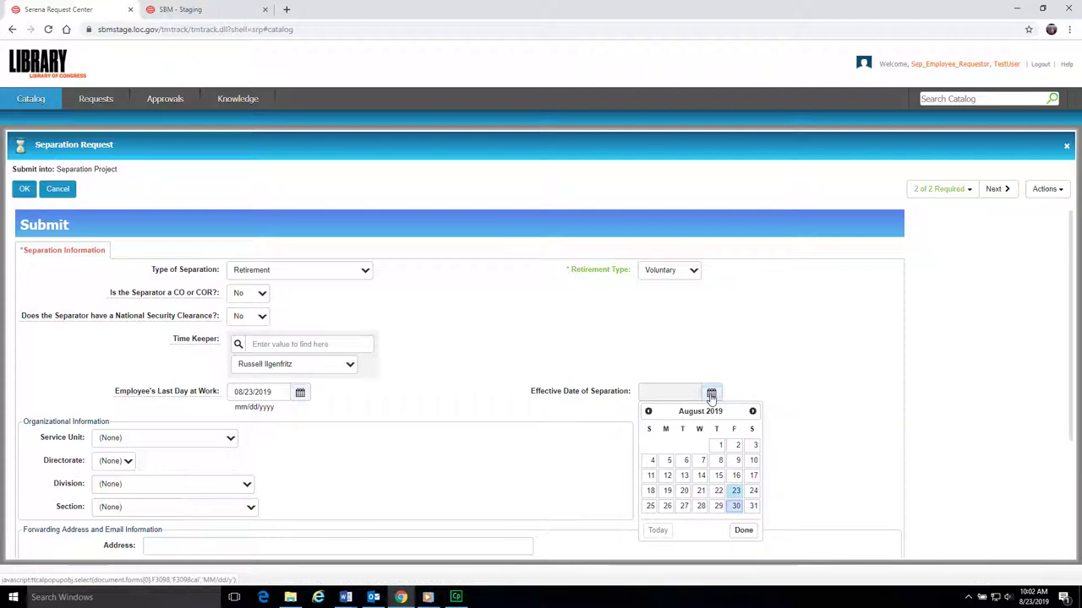
- Set the effective separation date to 08/30/2019, service unit Chief Operating Officer and Human Capital Directorate
left_click(735, 506)
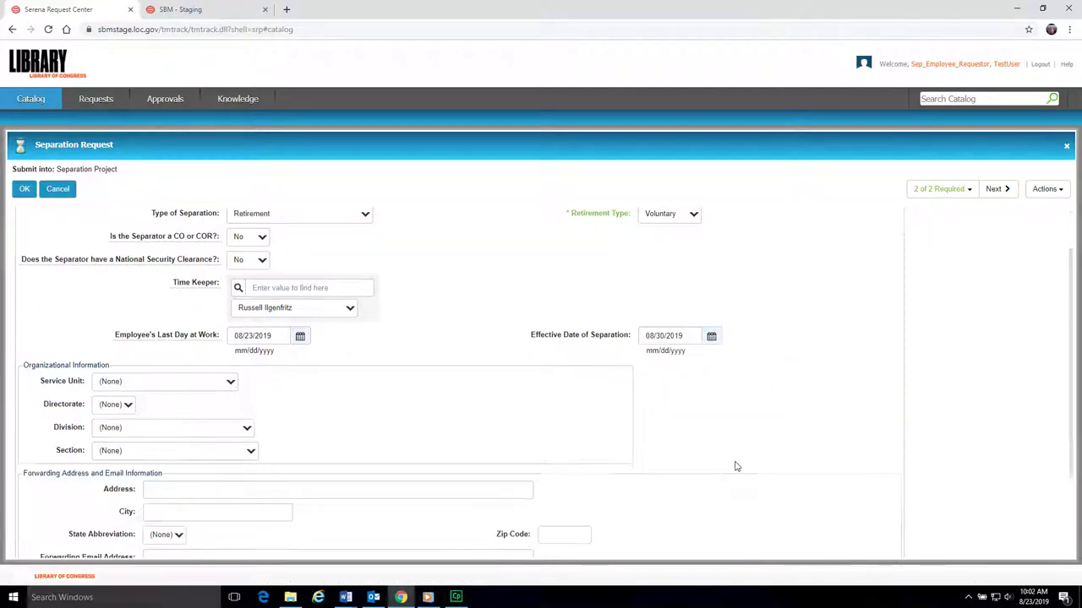
scroll(736, 467, "down", 1)
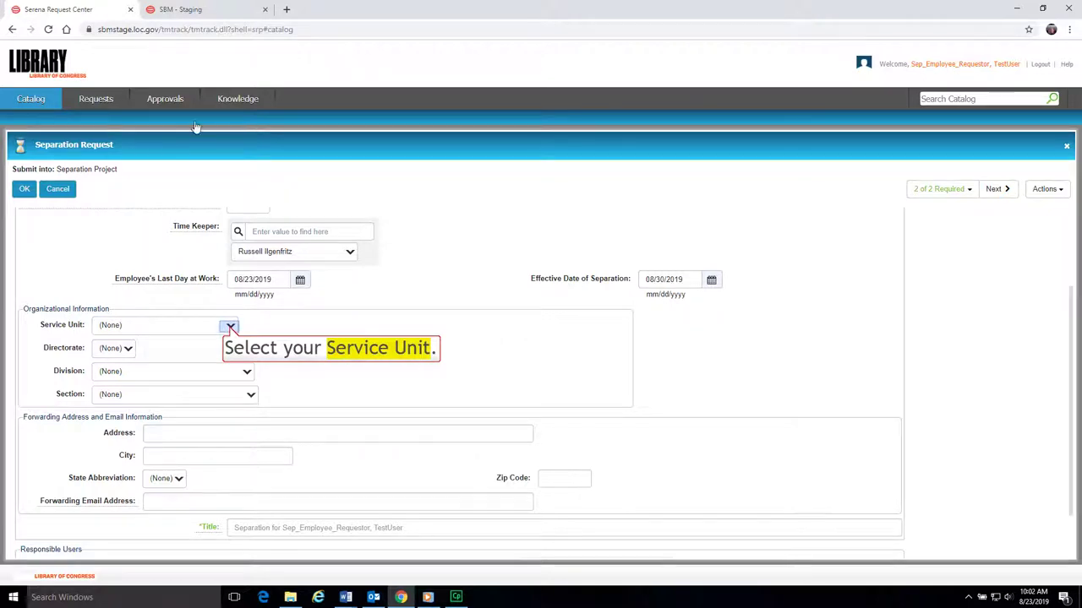
left_click(230, 327)
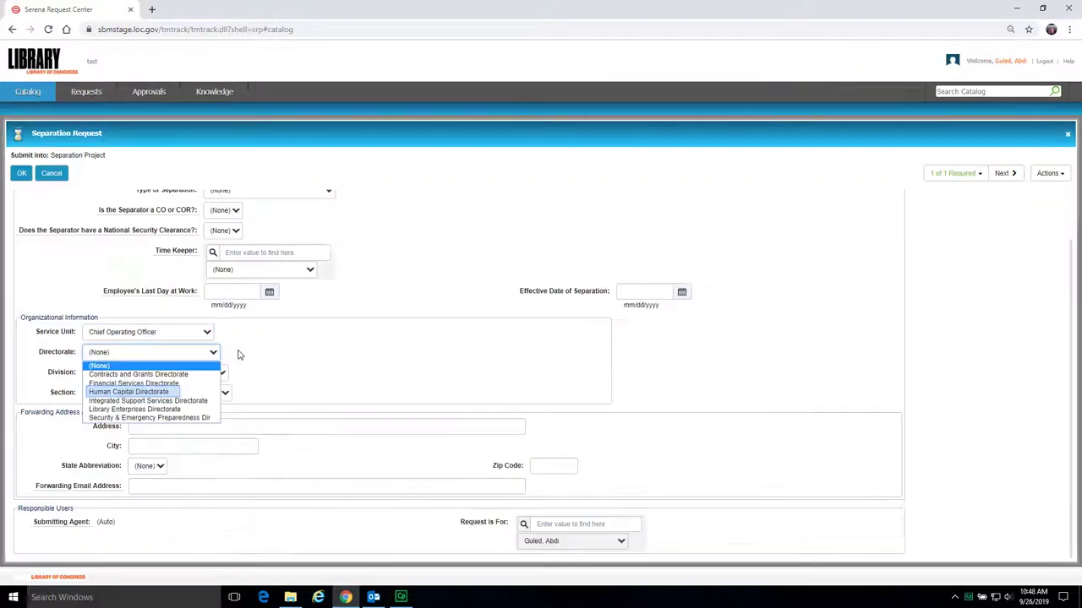
left_click(172, 393)
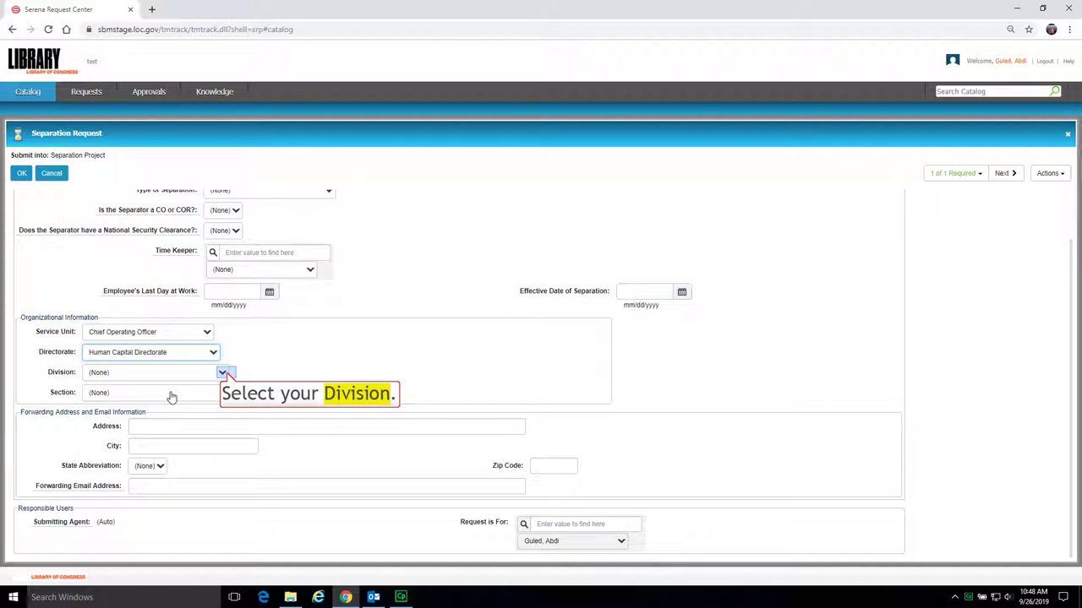
- Set the division to HR Programs Division and the section to Employee Services Section
left_click(224, 373)
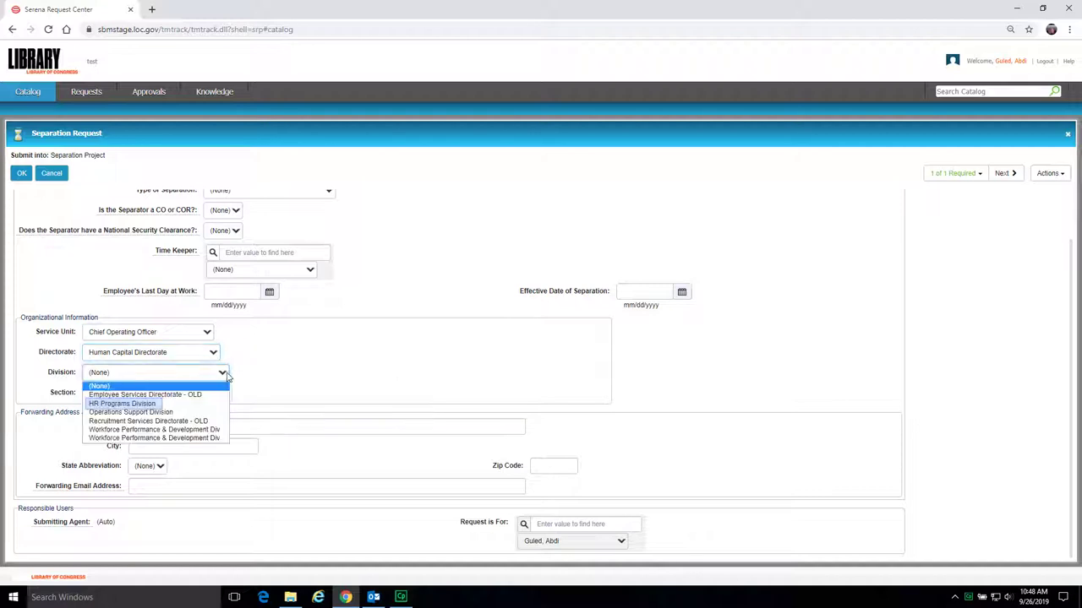
left_click(164, 404)
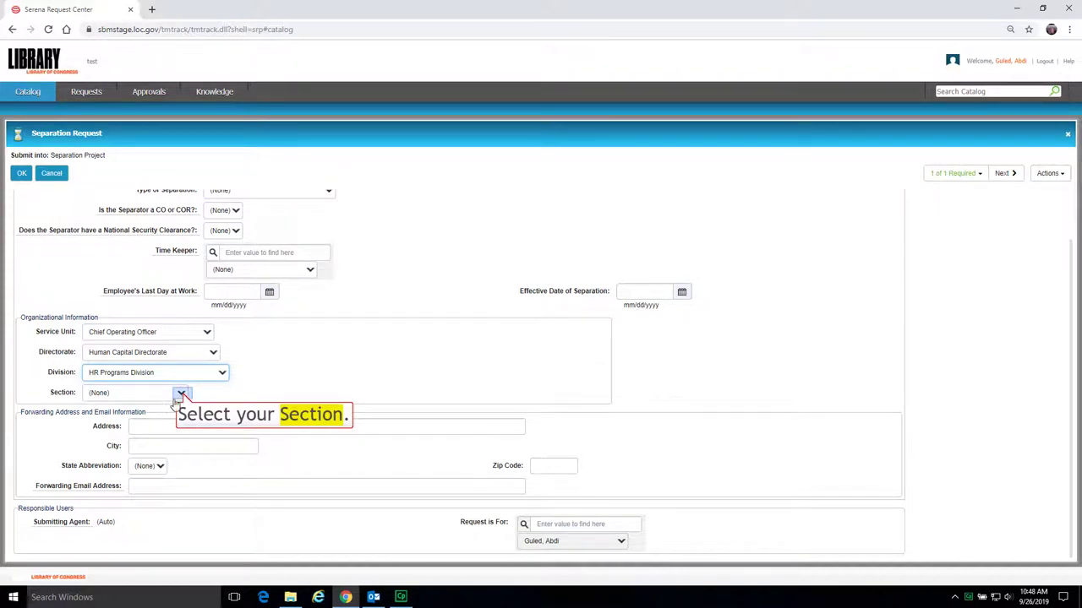
left_click(181, 394)
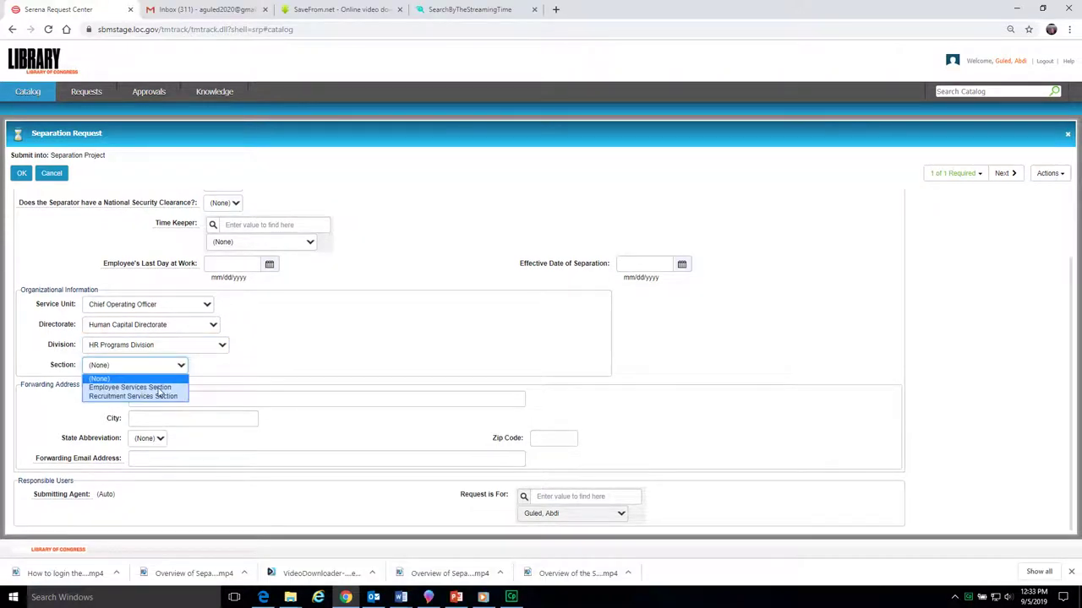
left_click(159, 388)
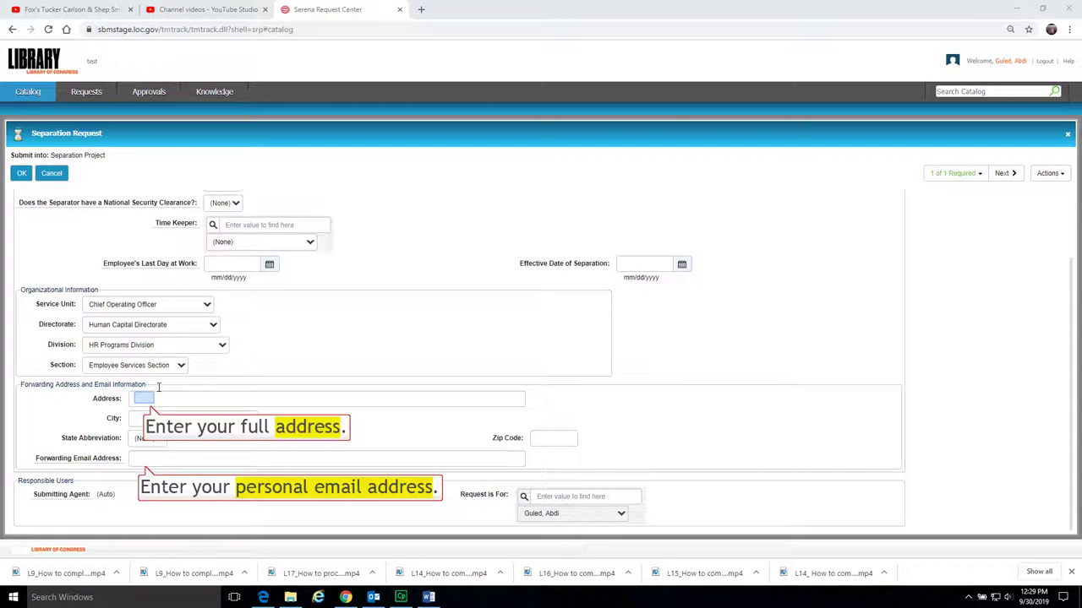
- Enter the forwarding street address, city, state VA and zip code
left_click(144, 397)
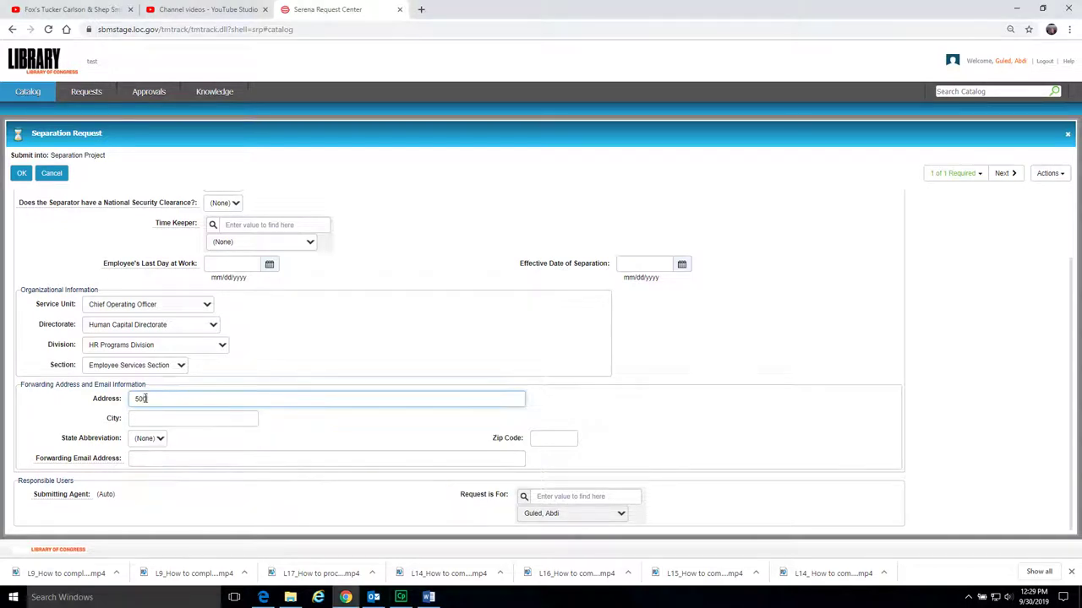
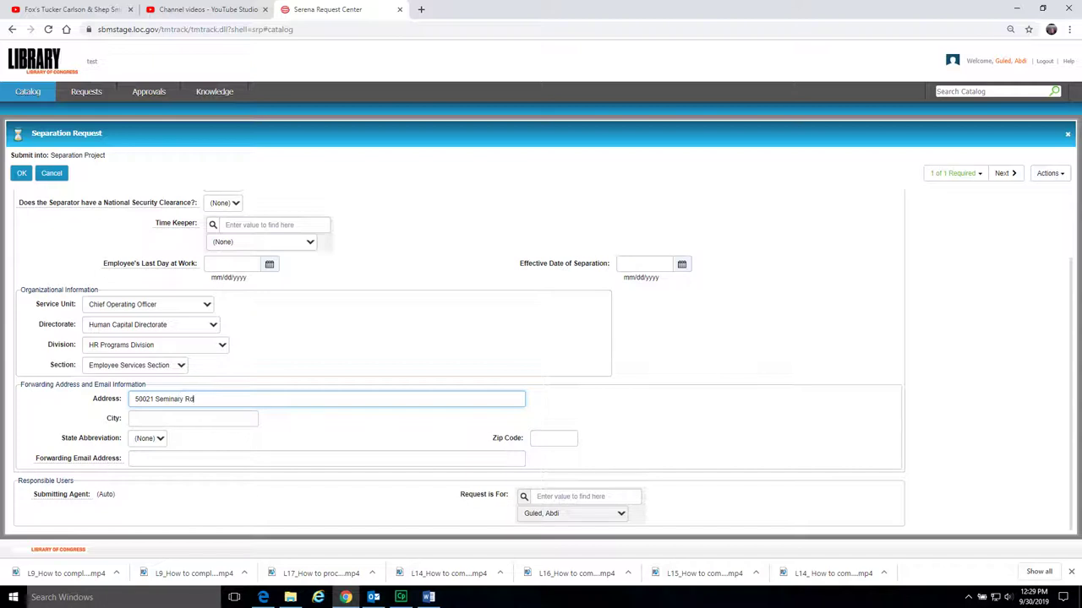
left_click(144, 418)
type("Alexandria")
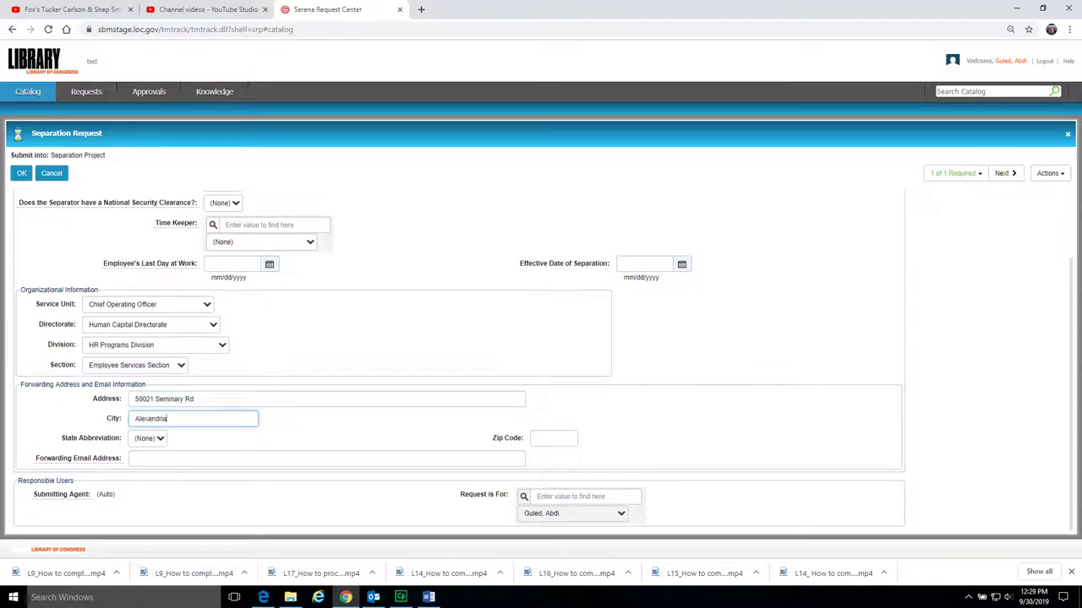
key("Tab")
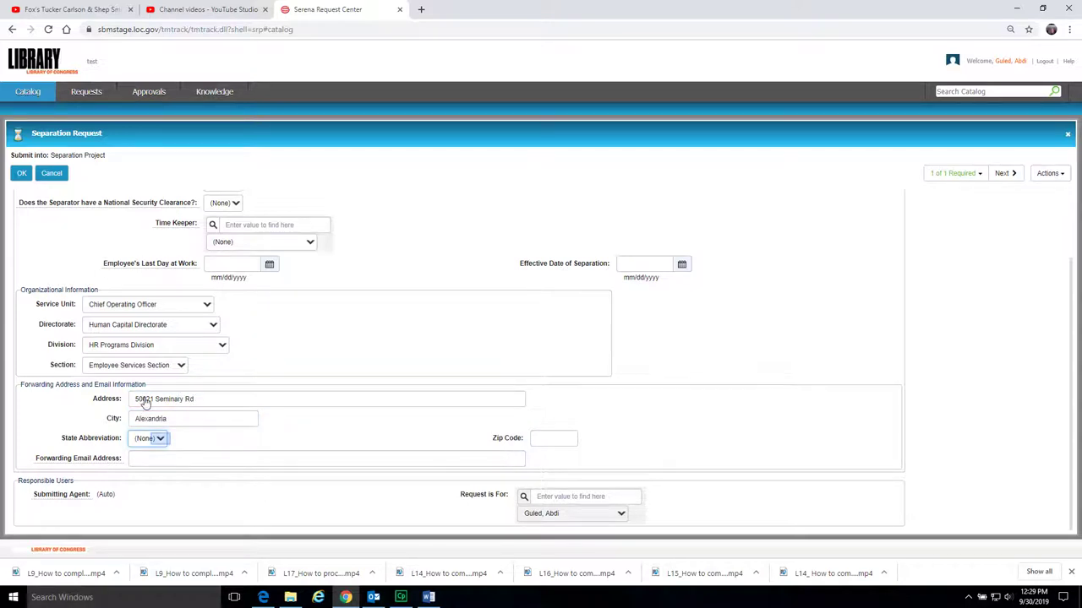
left_click(160, 437)
type("v")
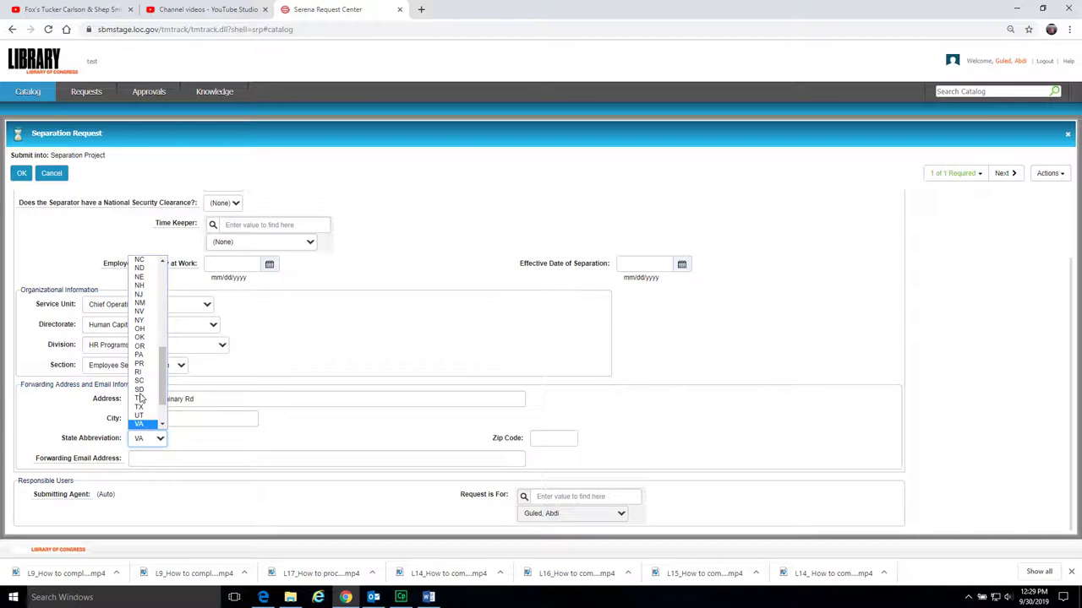
left_click(550, 437)
type("22311")
key("Tab")
- Enter the personal forwarding email address and save the separation request
left_click(139, 456)
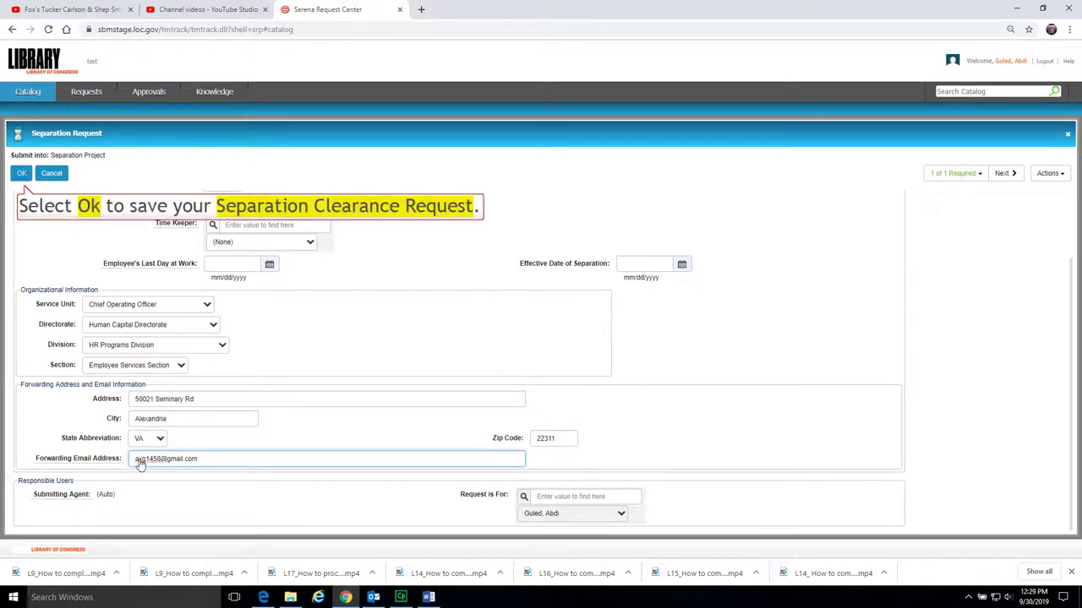
left_click(22, 173)
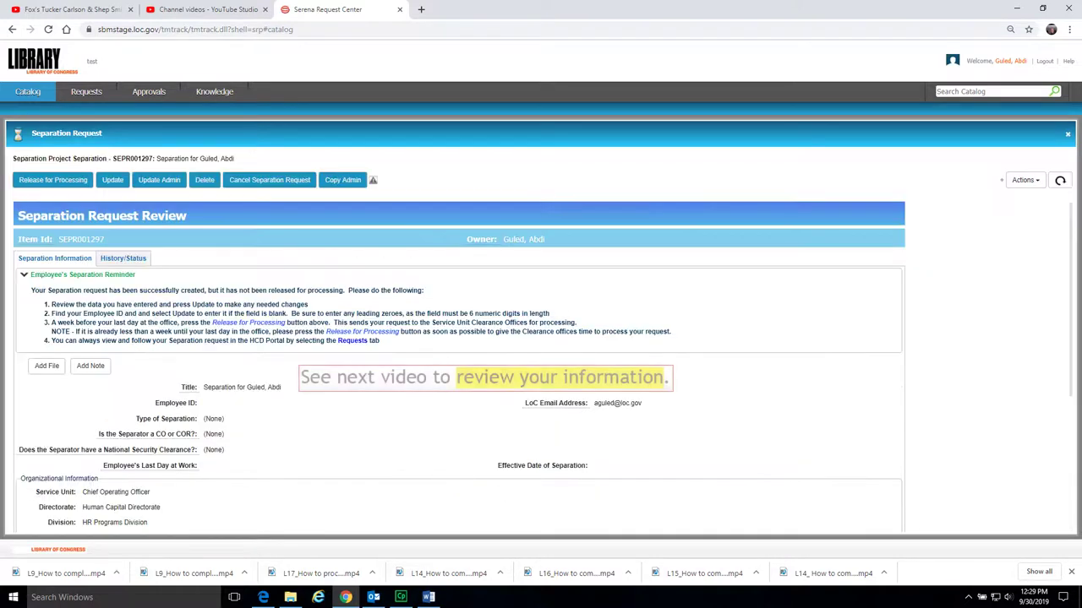